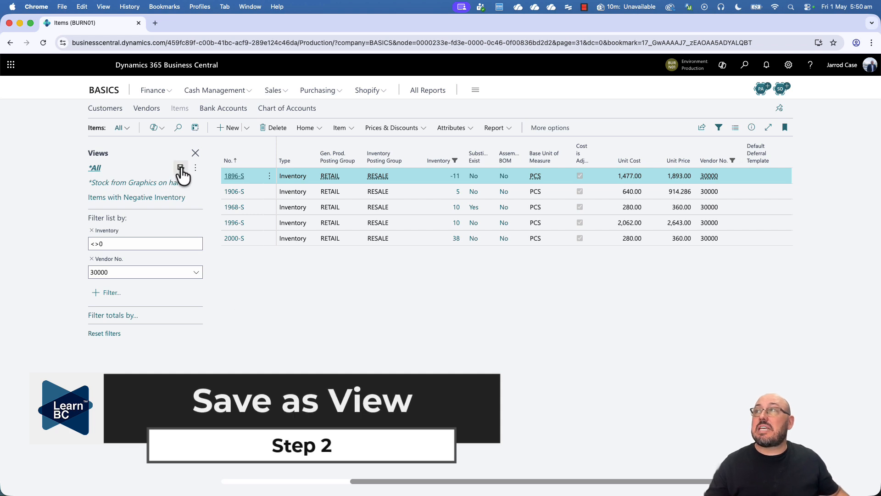
- Save the item list filtered by inventory and vendor as a new view named Graphics Stock
left_click(181, 168)
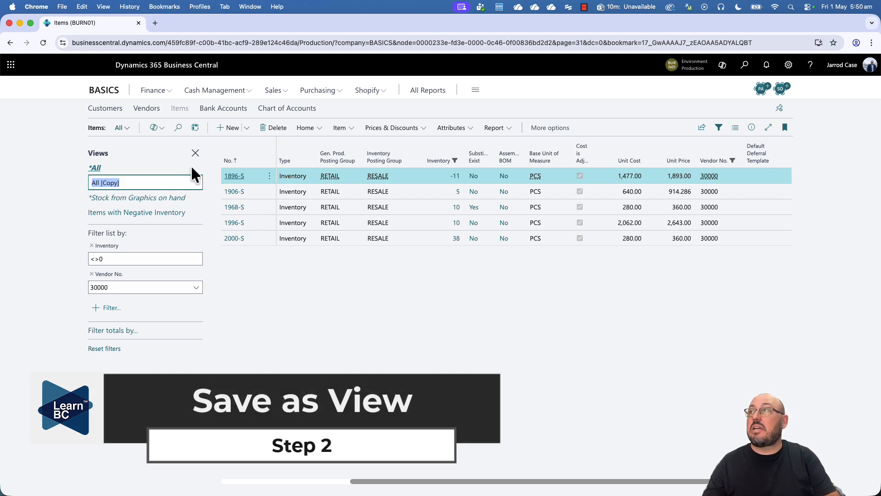
type("Gra")
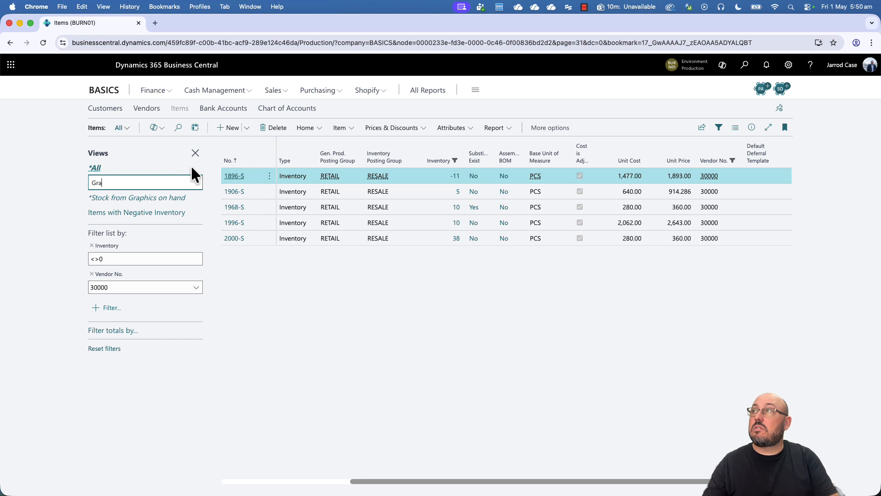
type("phics Stock")
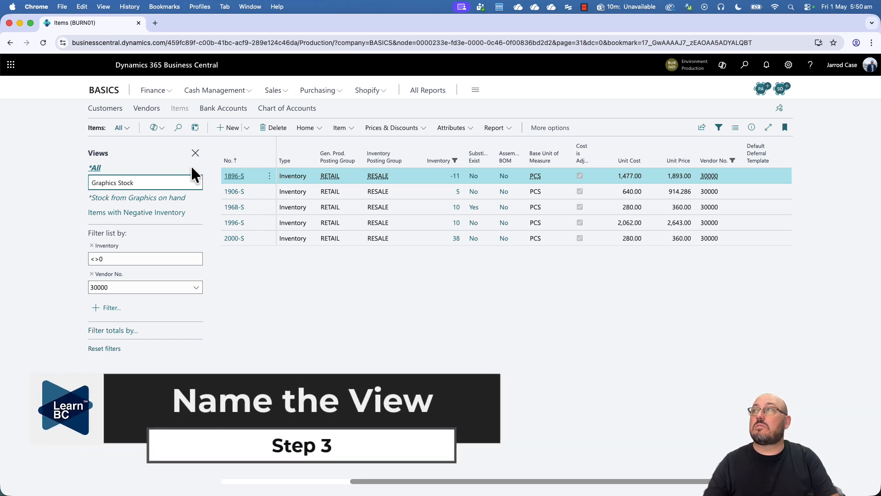
key("Return")
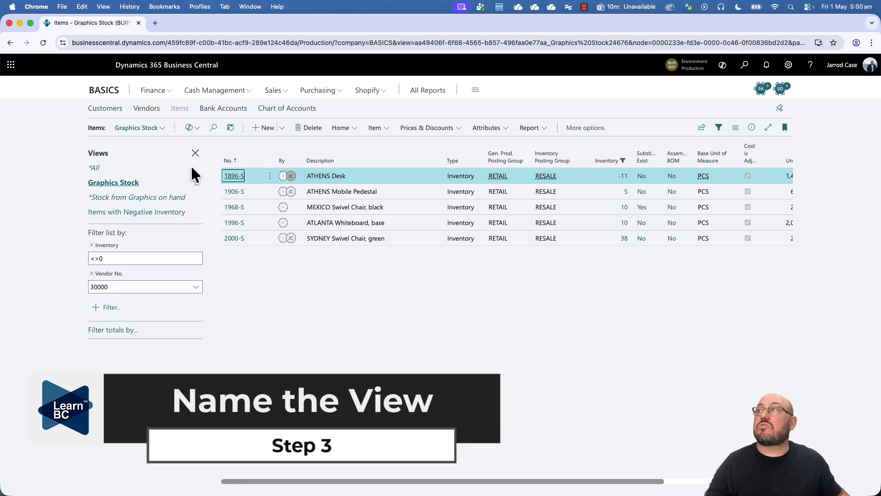
- Remove the saved view "Stock from Graphics on hand" from the item list's views
left_click(164, 198)
left_click(195, 198)
left_click(136, 290)
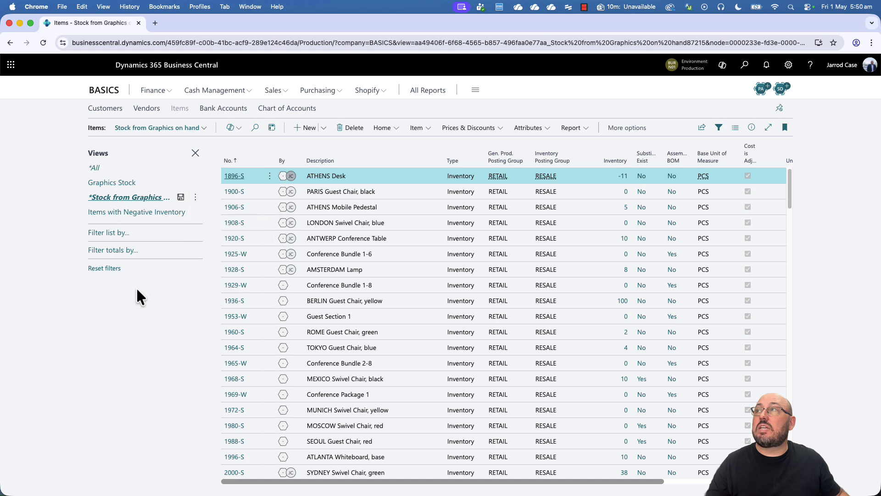
left_click(195, 200)
left_click(219, 266)
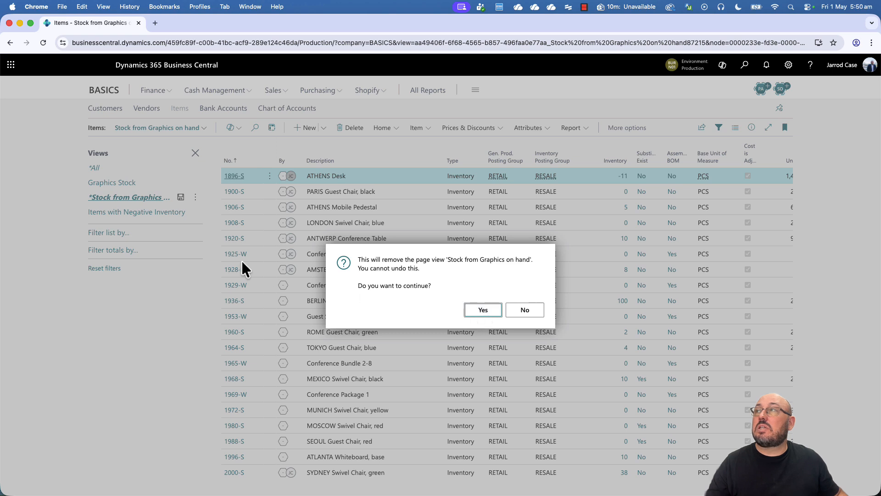
key("Return")
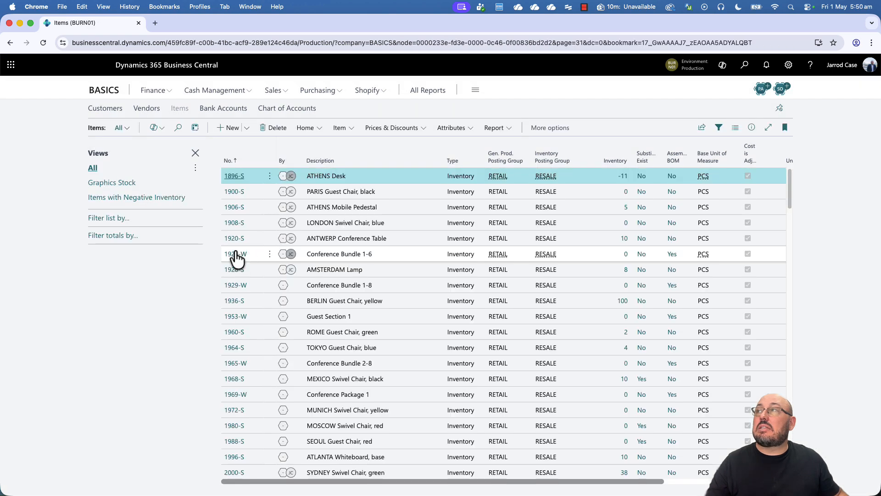
- Open the Items with Negative Inventory view and remove its Inventory filter
left_click(178, 201)
left_click(195, 197)
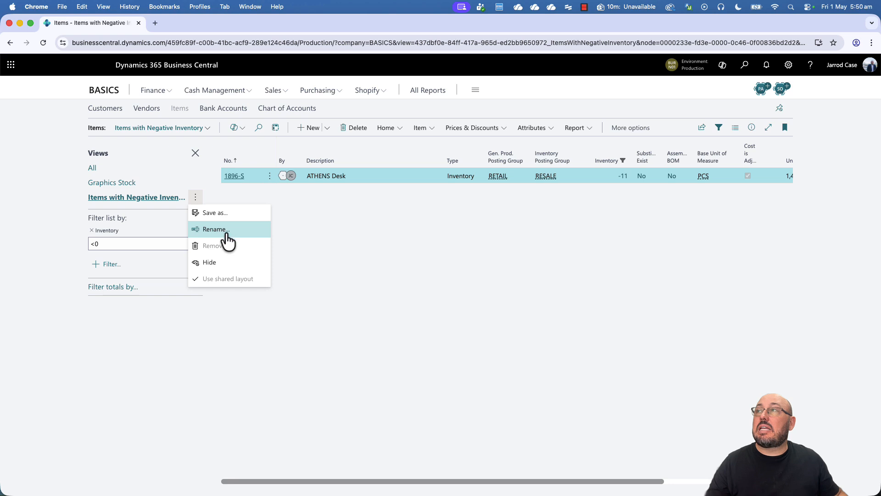
left_click(186, 309)
left_click(196, 197)
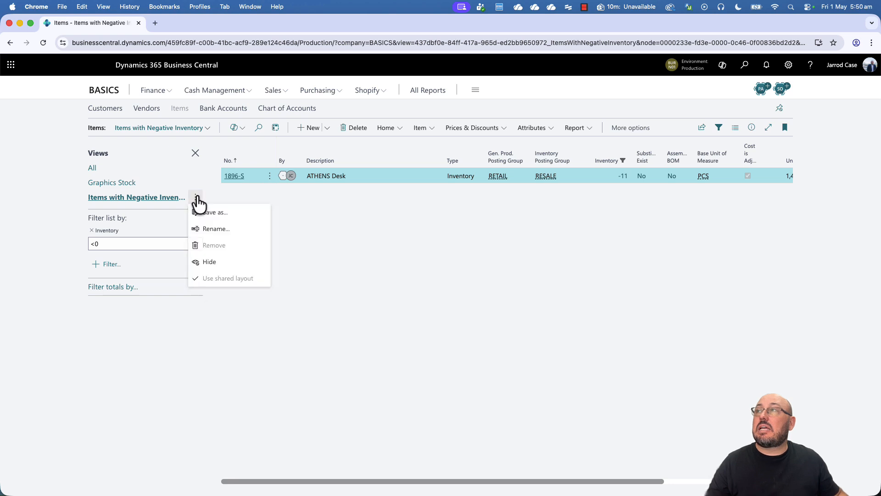
left_click(92, 231)
left_click(93, 233)
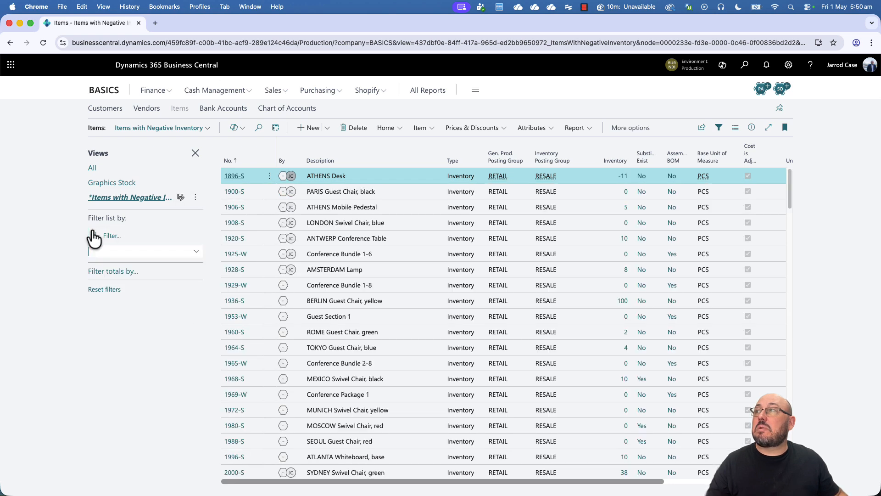
left_click(101, 334)
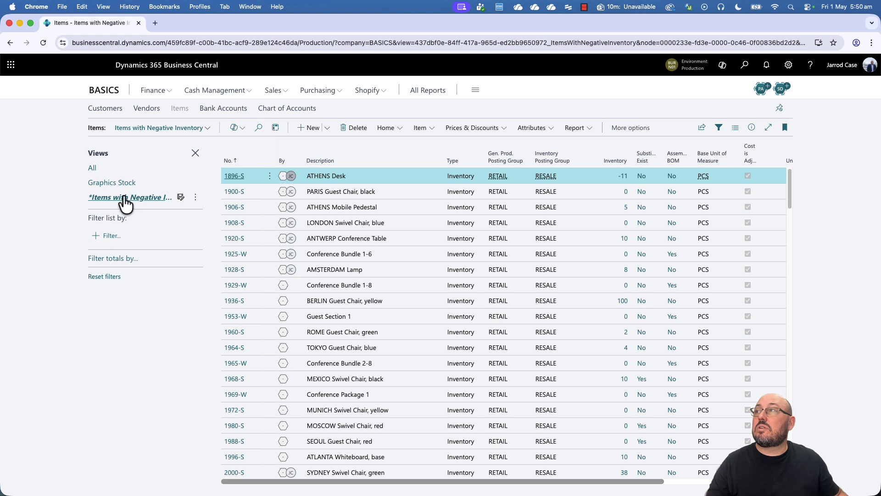
- Reopen the item list from the home page and apply the Graphics Stock view
left_click(195, 153)
left_click(138, 128)
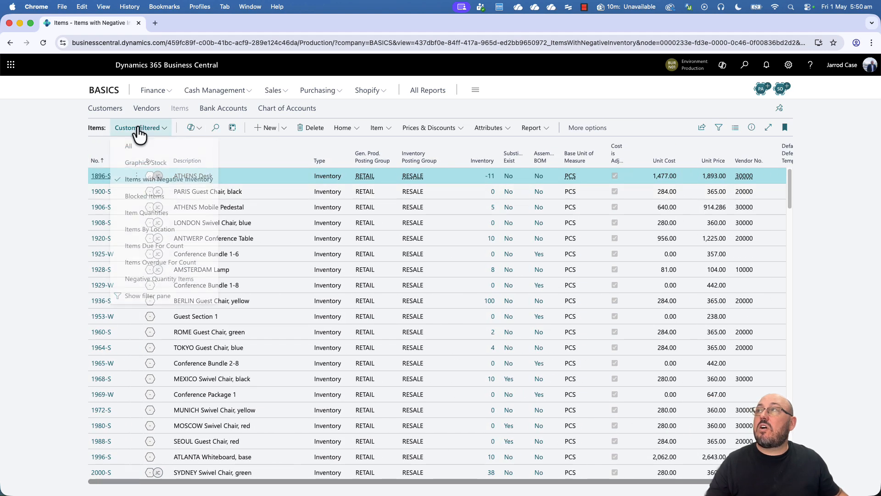
left_click(104, 90)
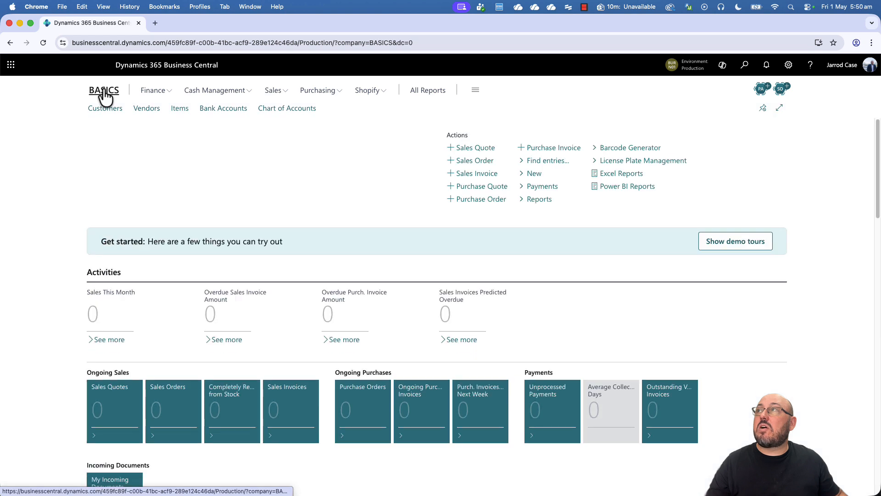
left_click(180, 110)
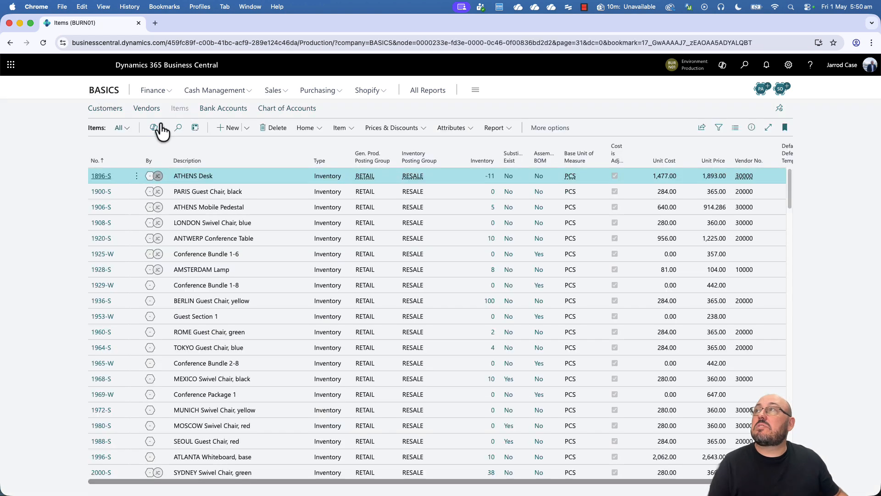
left_click(121, 130)
left_click(137, 166)
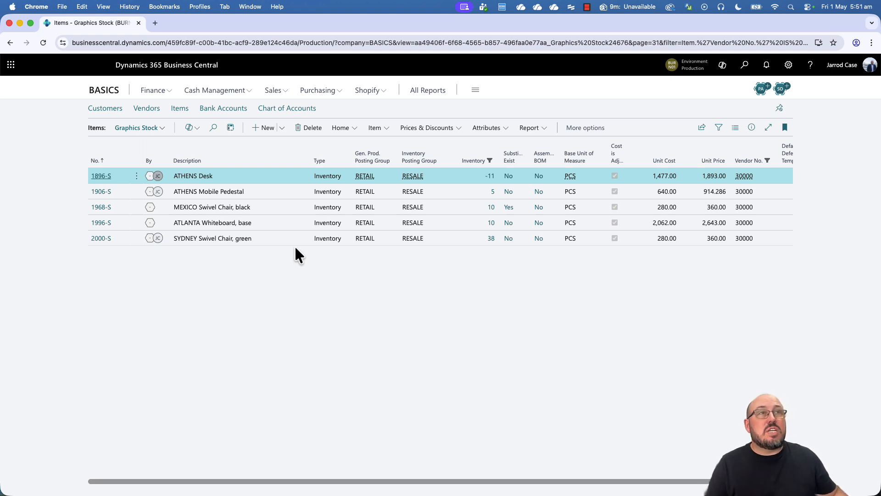
- Review the filters of the Graphics Stock view and examine the Blocked Items analysis
left_click(718, 128)
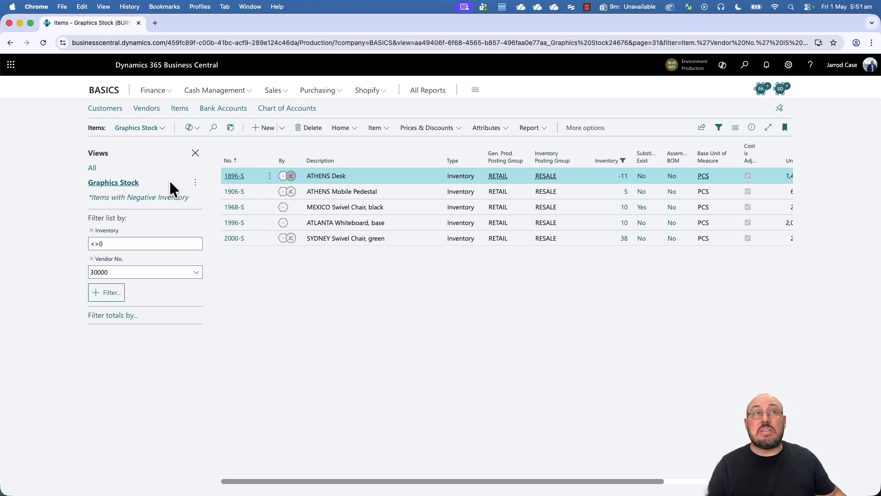
left_click(189, 153)
left_click(166, 133)
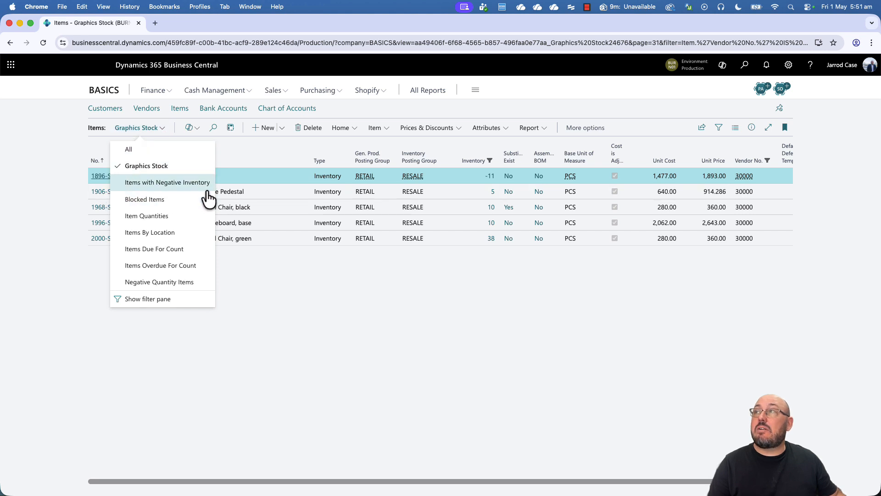
left_click(170, 202)
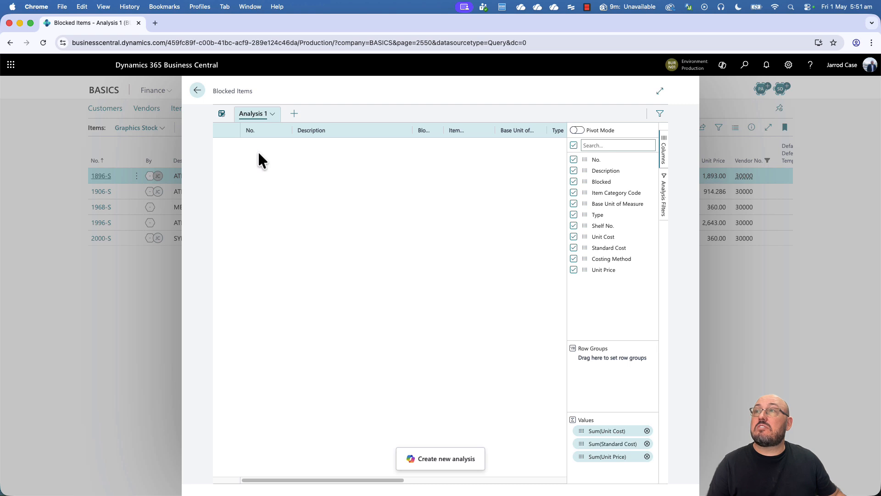
left_click(197, 90)
- Examine the Item Quantities analysis and return to the item list
left_click(162, 130)
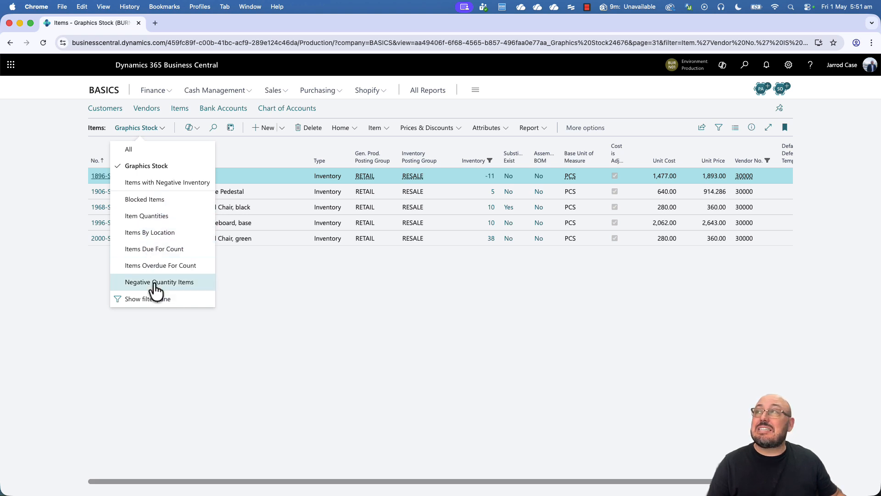
left_click(157, 216)
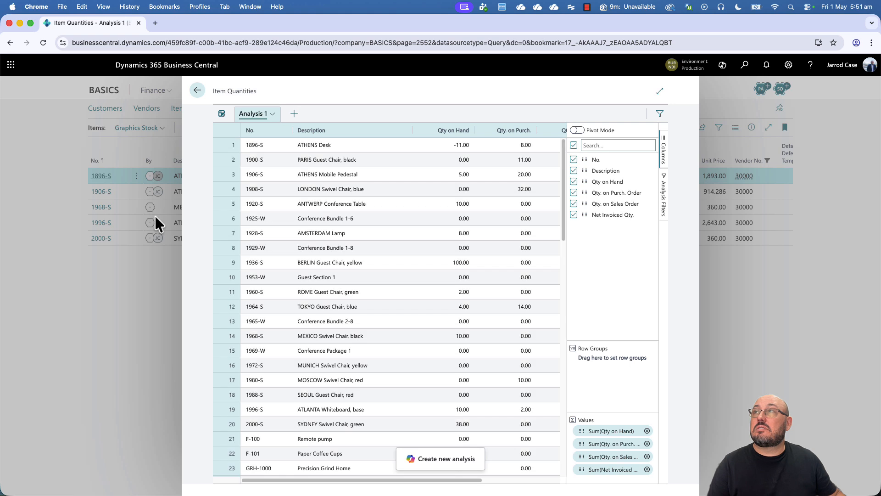
left_click(198, 91)
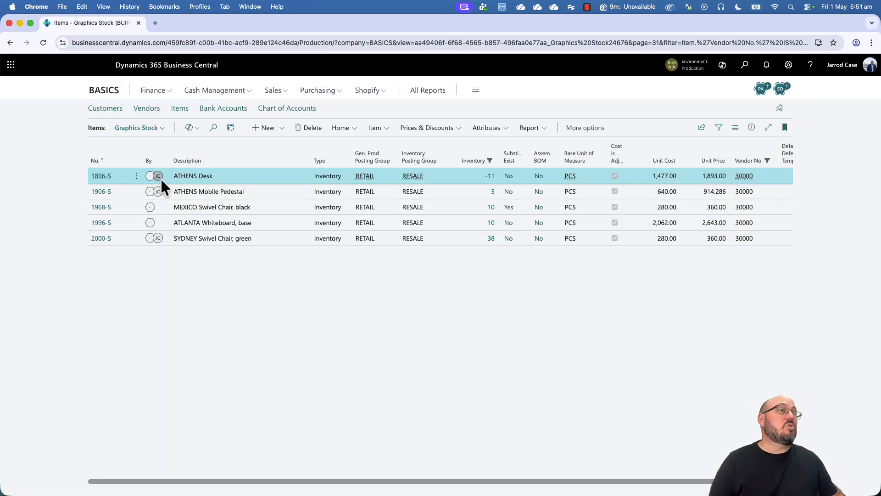
- Switch the item list to the All view and add a filter field for Item Category Code
left_click(151, 130)
left_click(162, 129)
left_click(146, 131)
left_click(125, 148)
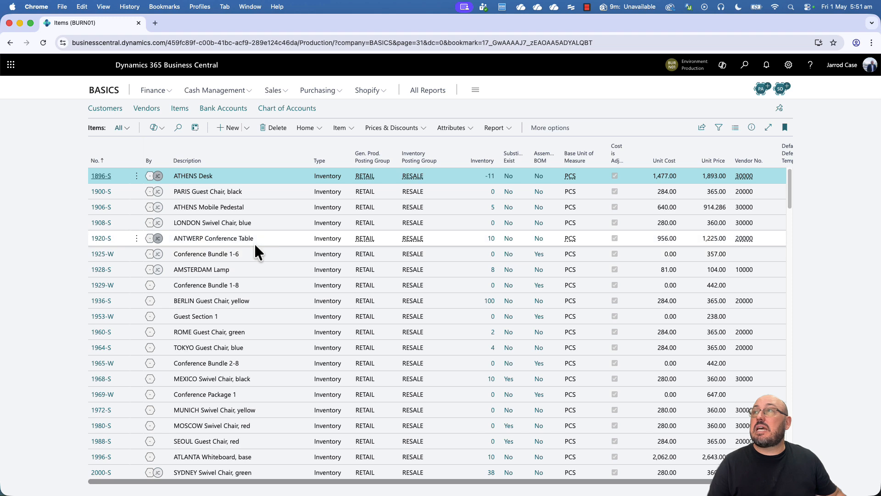
left_click(720, 129)
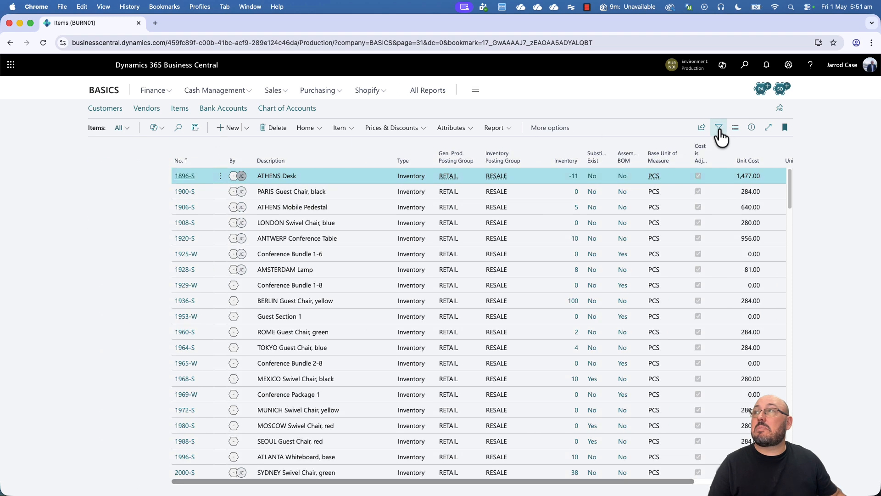
left_click(122, 237)
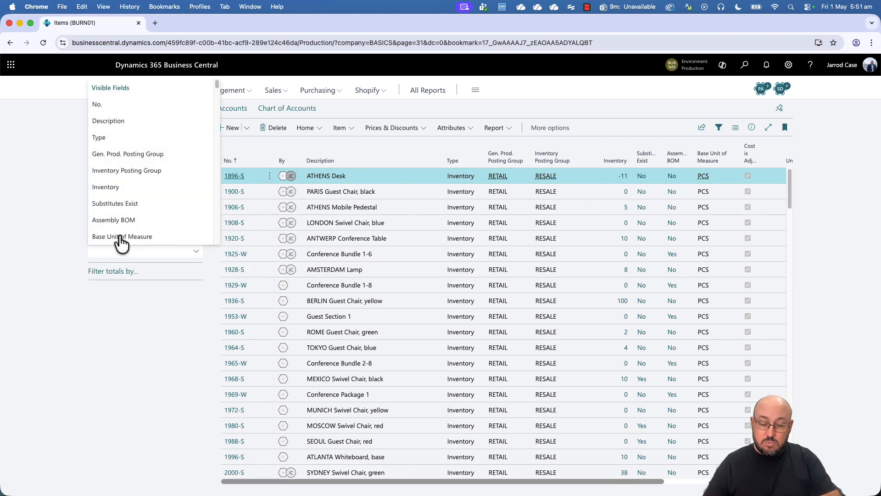
type("Item Category Code")
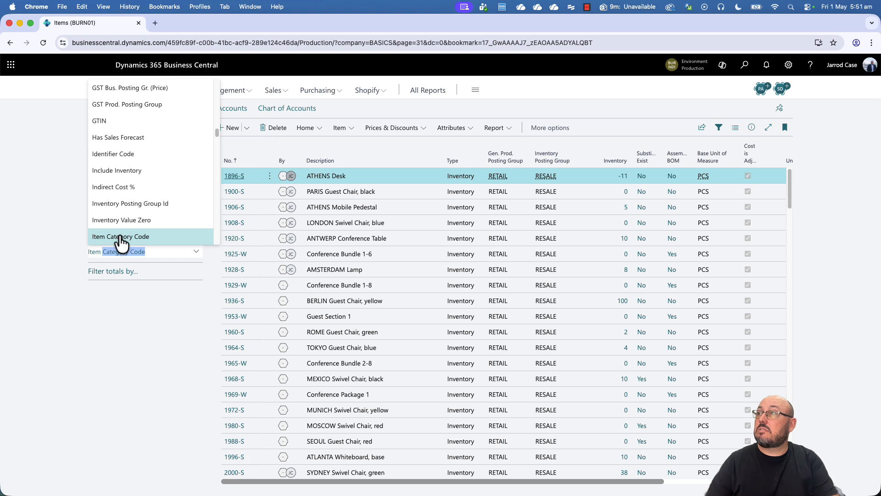
left_click(120, 236)
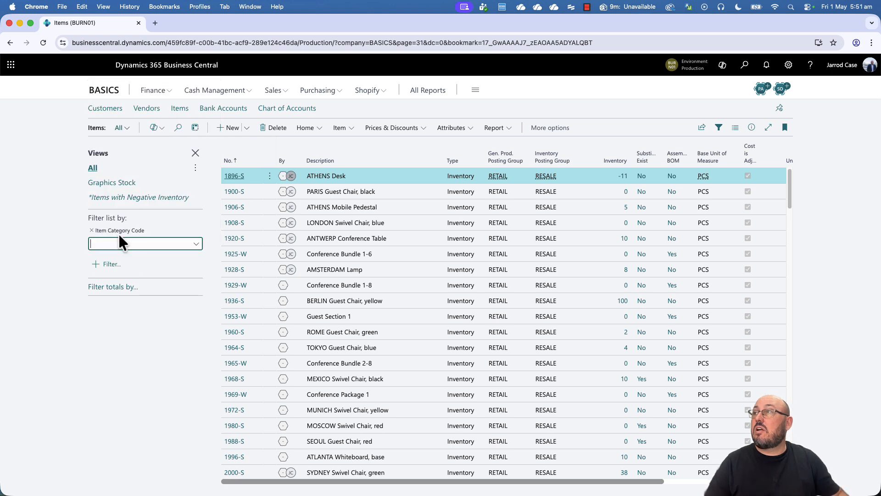
- Try the Item Category Code filter with CM and with FURNITURE
left_click(196, 243)
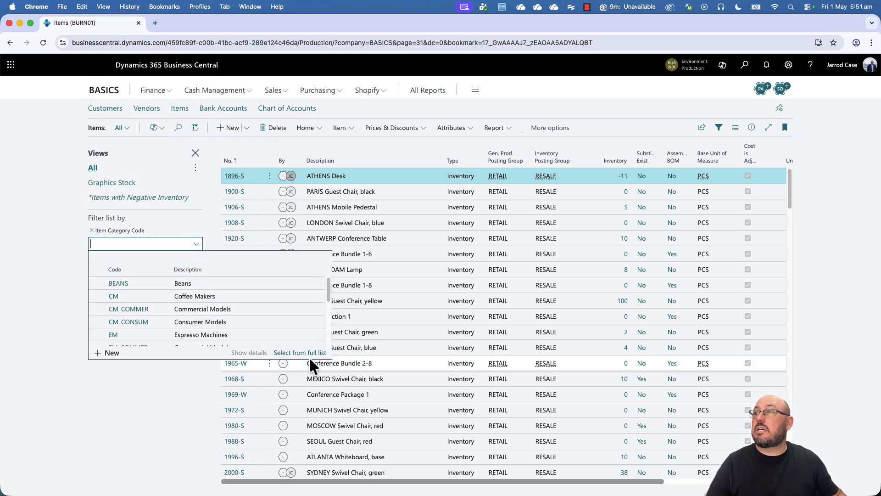
left_click(213, 293)
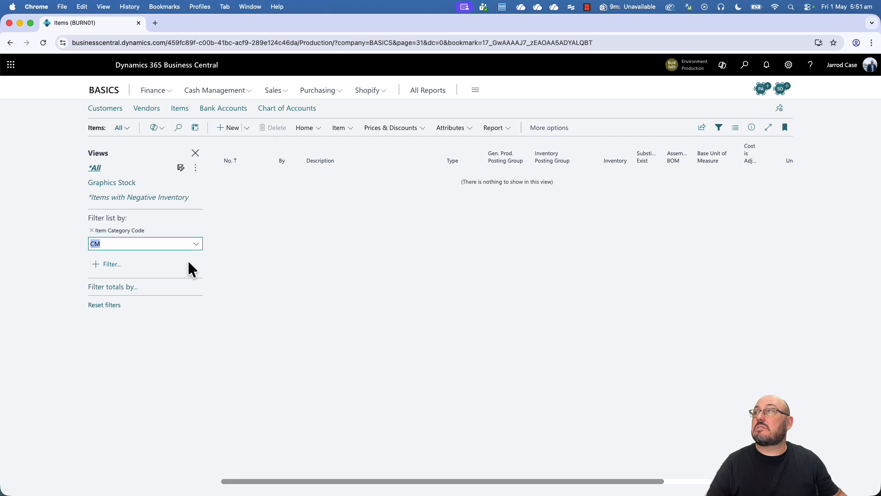
left_click(196, 244)
left_click(299, 352)
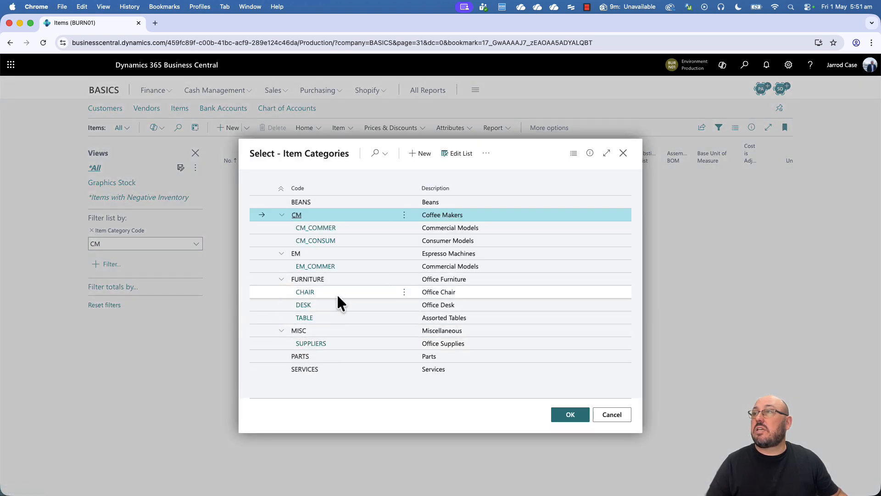
left_click(333, 279)
left_click(570, 414)
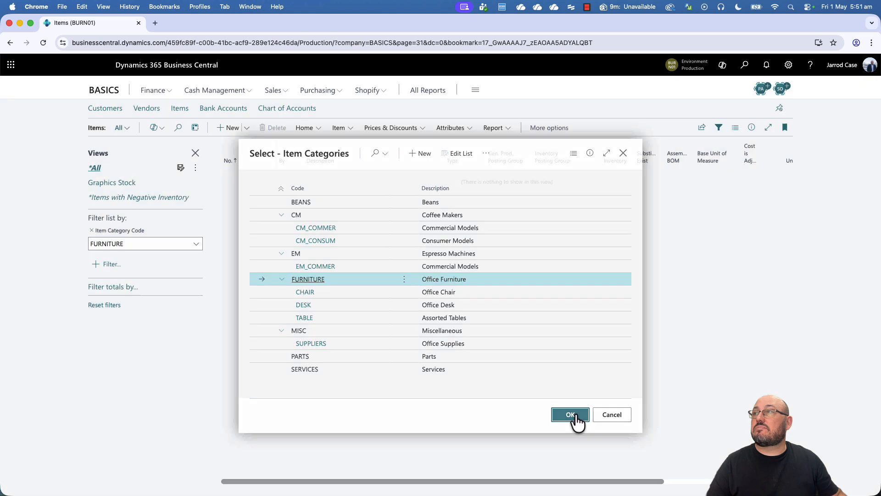
- Set the Item Category Code filter to CM_COMMER
left_click(169, 246)
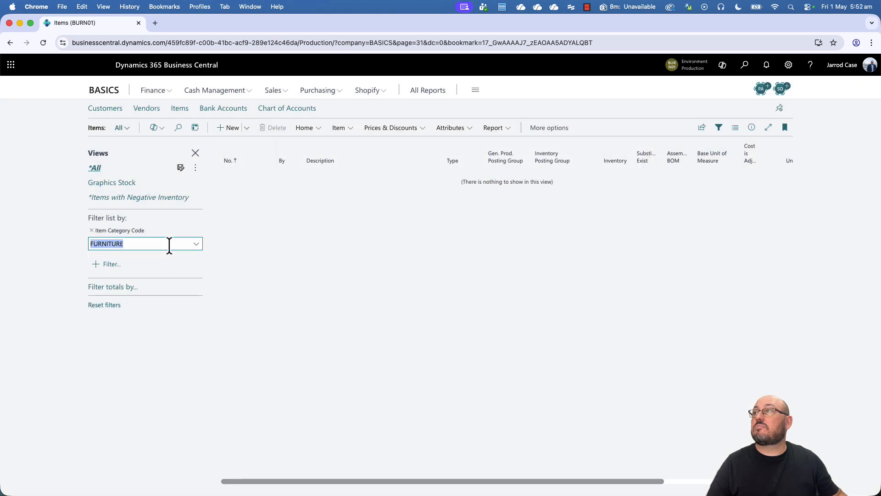
left_click(198, 249)
scroll(196, 309, "down", 2)
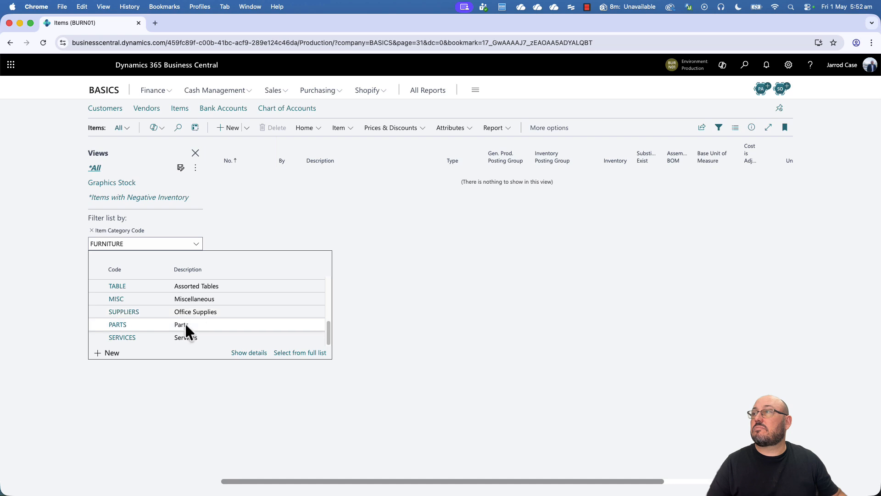
scroll(187, 317, "up", 5)
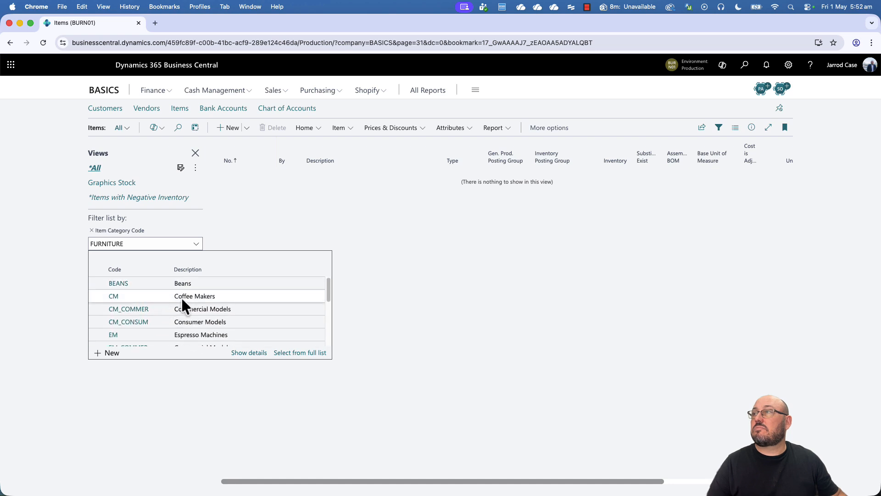
left_click(194, 307)
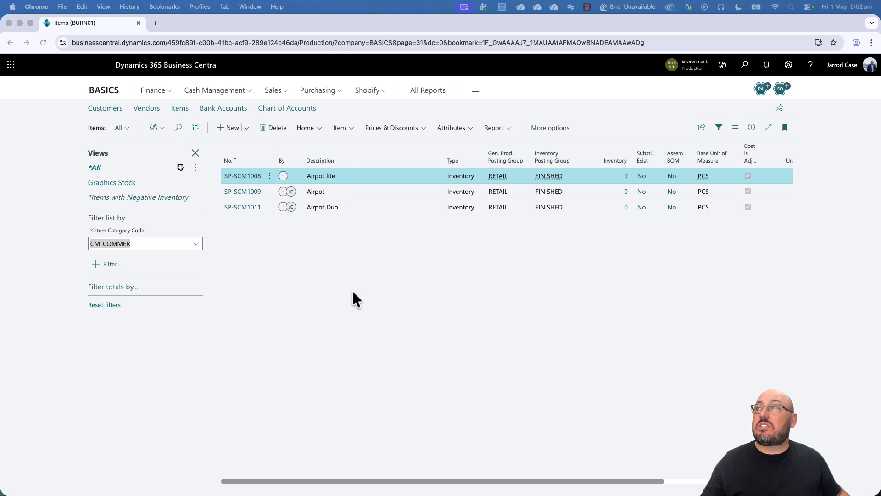
- Save the filtered item list as a view named Commercial Product and close the filter pane
left_click(181, 168)
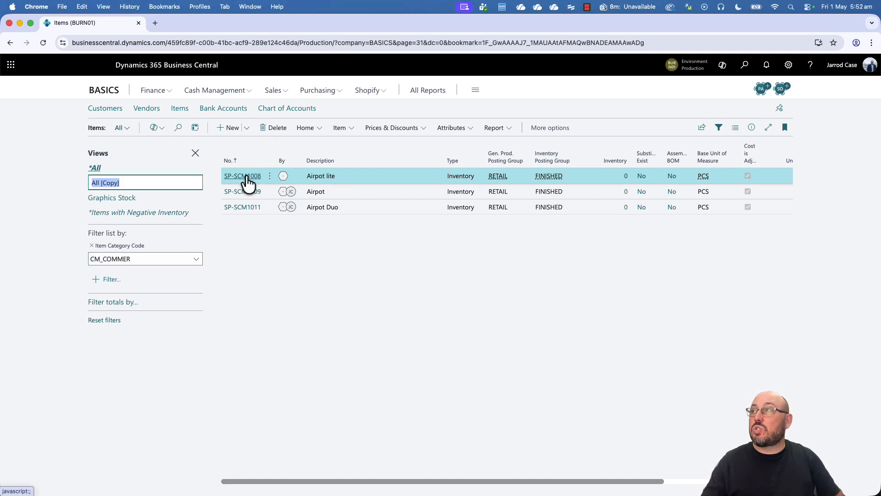
type("Commercial Product")
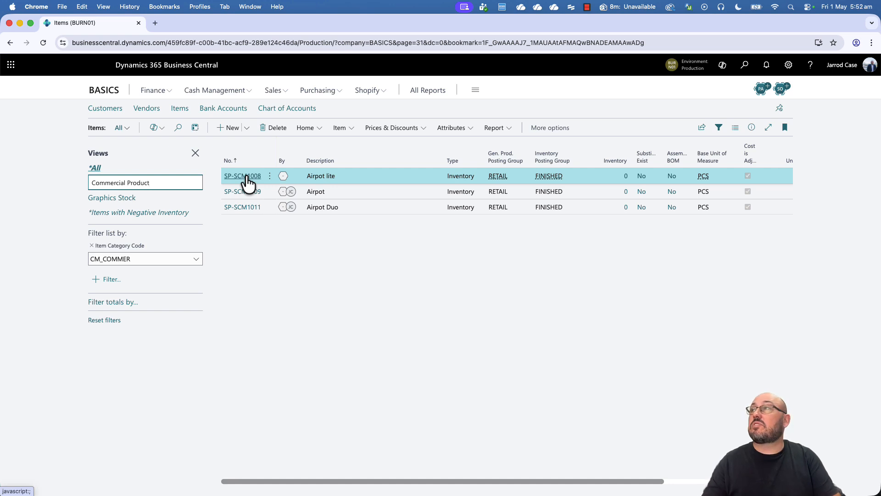
key("Return")
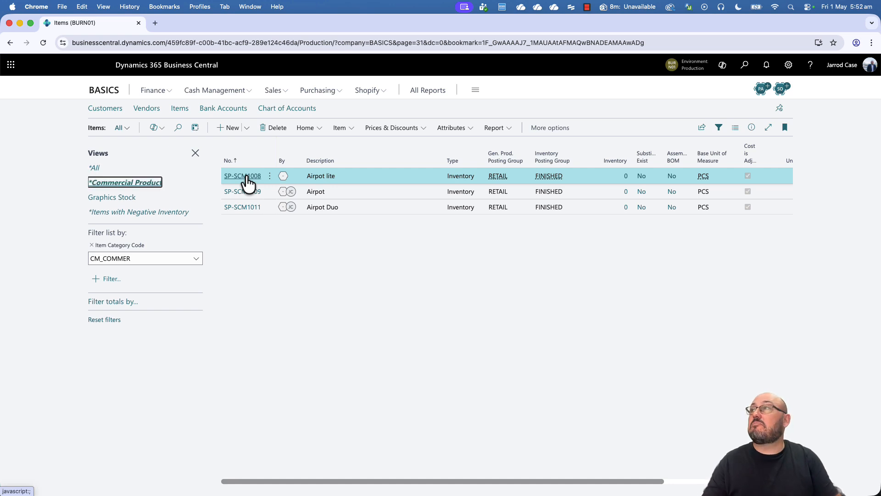
left_click(195, 153)
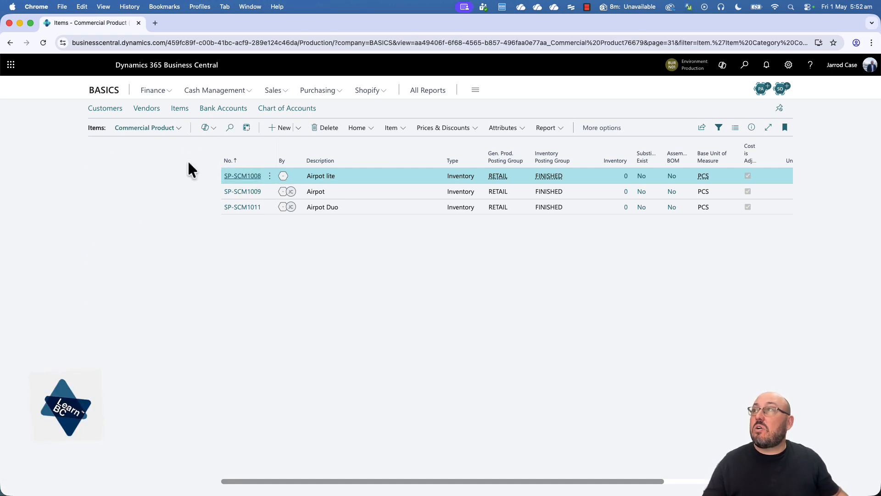
- Switch the item list between its saved views and return to Commercial Product
left_click(146, 130)
left_click(145, 183)
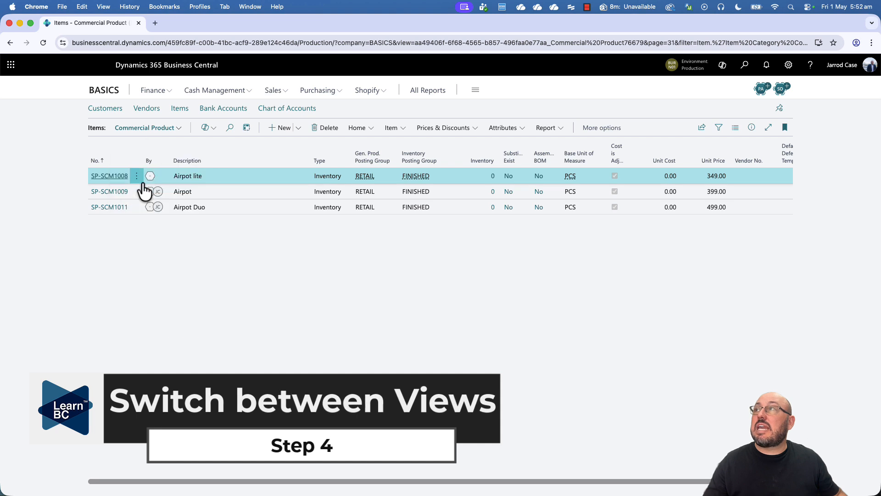
left_click(144, 129)
left_click(150, 165)
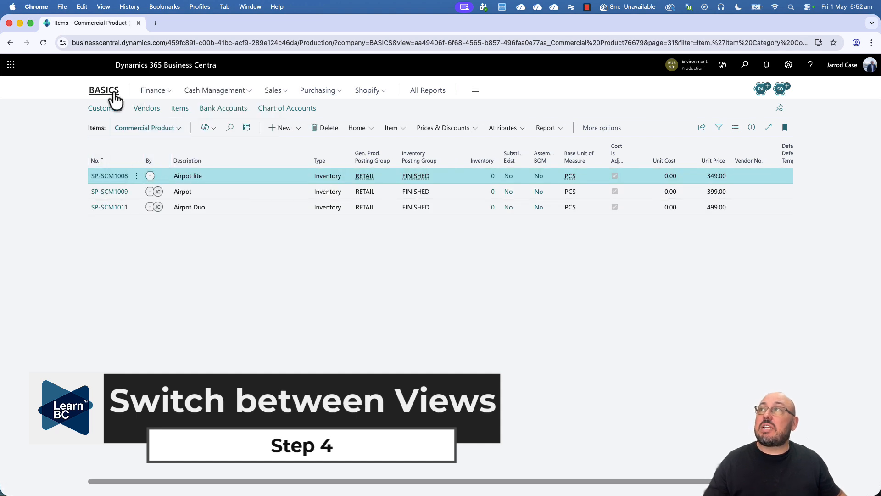
- Return to the home page and open the list of posted sales invoices
left_click(109, 92)
left_click(273, 91)
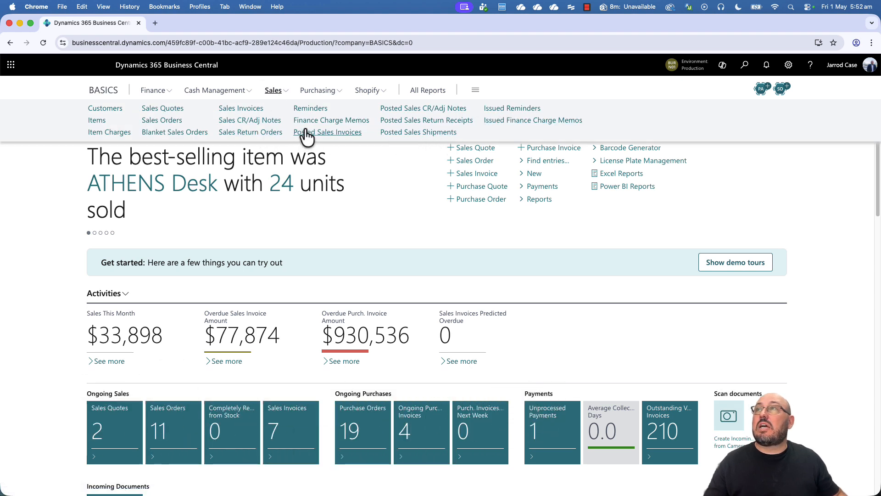
left_click(351, 133)
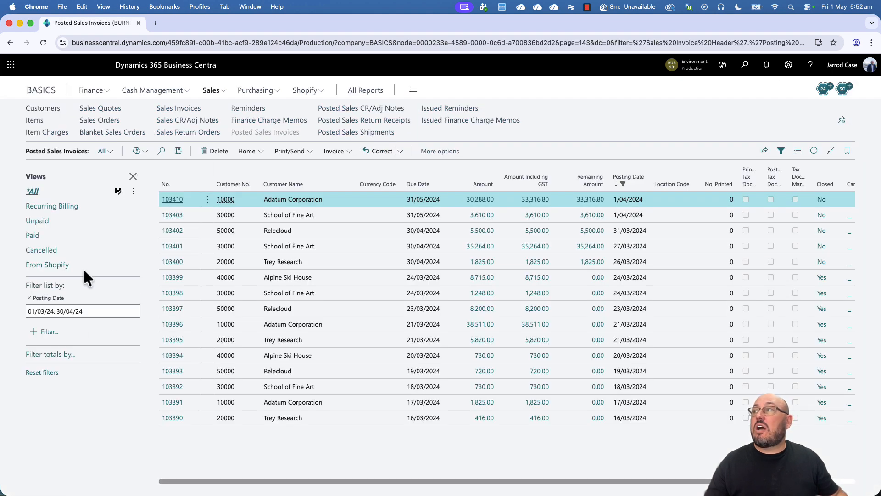
- Check the expression behind the Posting Date filter and the Work Date in My Settings
left_click(51, 312)
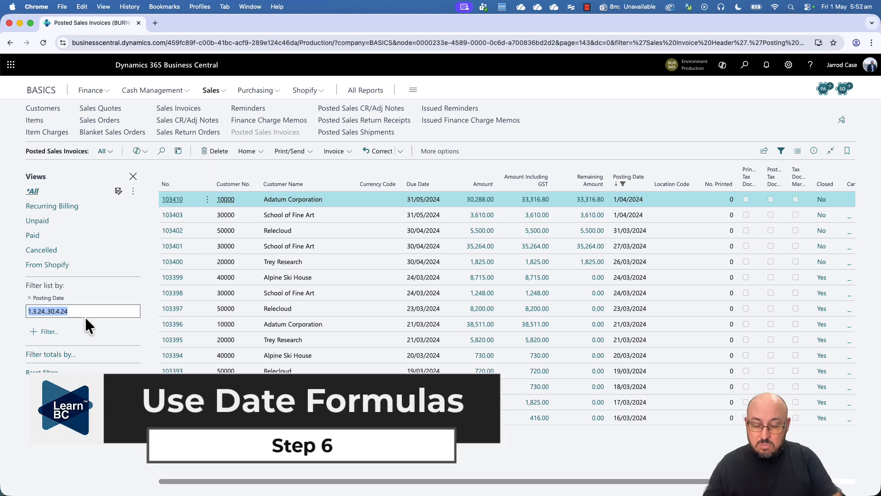
left_click(789, 65)
left_click(782, 143)
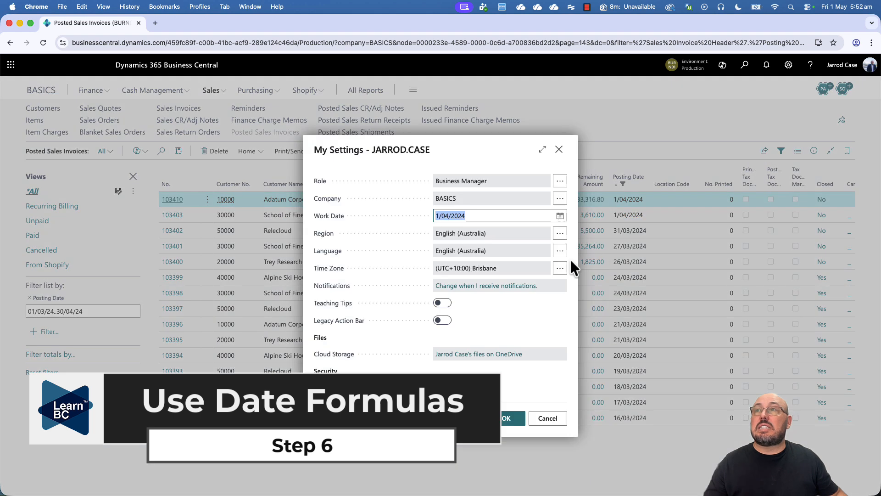
left_click(523, 417)
- Set the Posting Date filter of the posted sales invoices to the date formula -14d..cm and review the stored formula
left_click(106, 315)
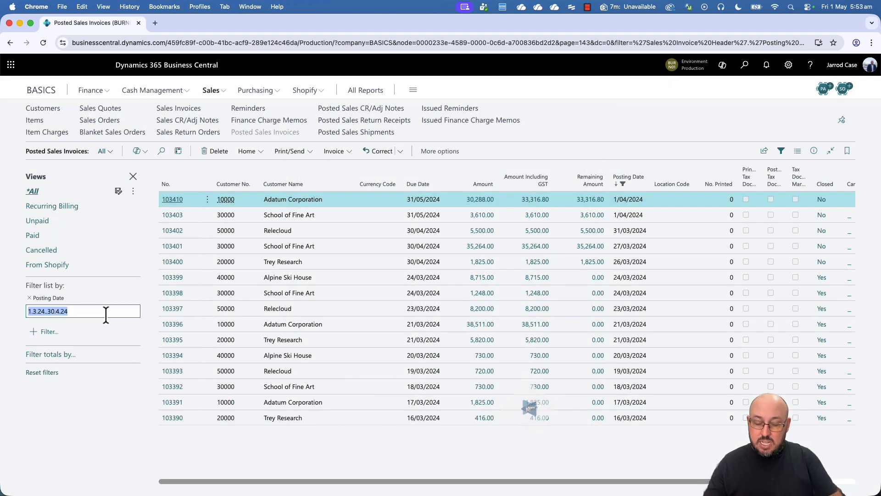
key("BackSpace")
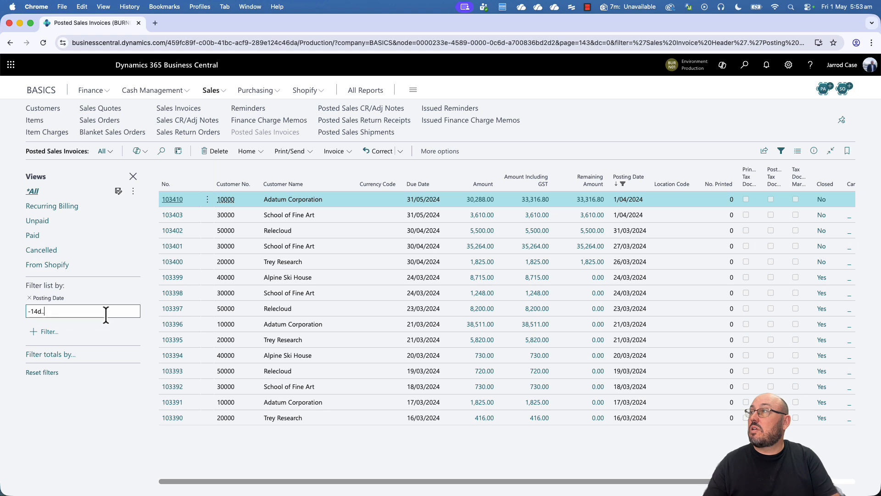
type("-14d..cm")
key("Tab")
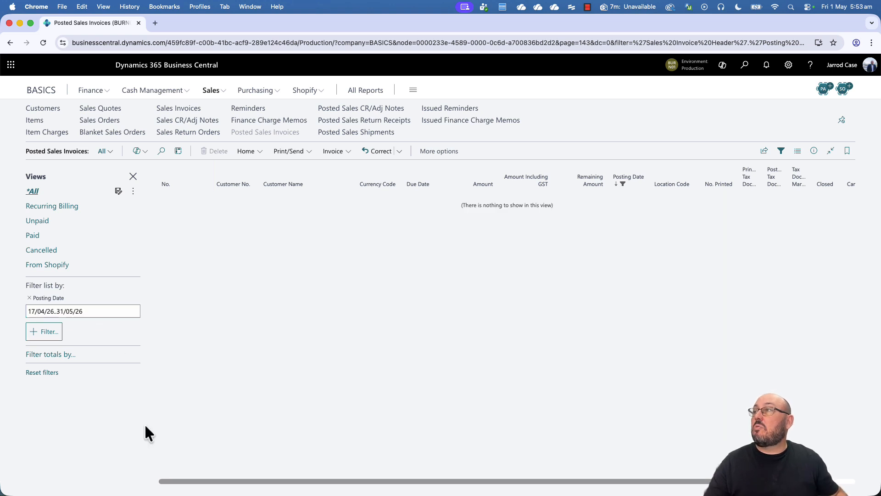
left_click(52, 311)
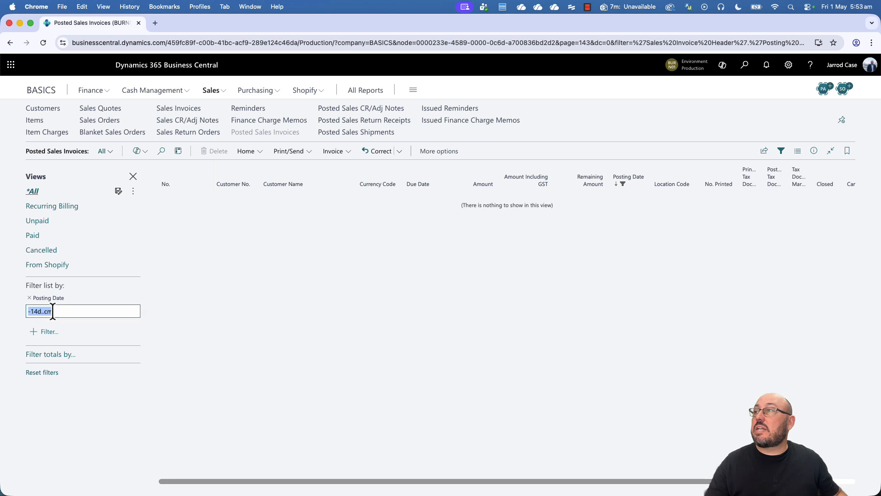
left_click(41, 312)
left_click(84, 401)
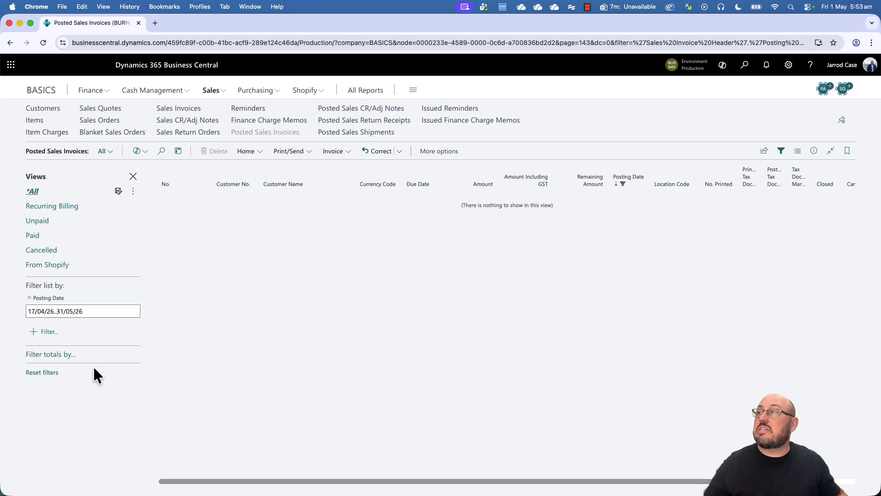
- Try the date formula -14d..LY in the Posting Date filter
left_click(92, 310)
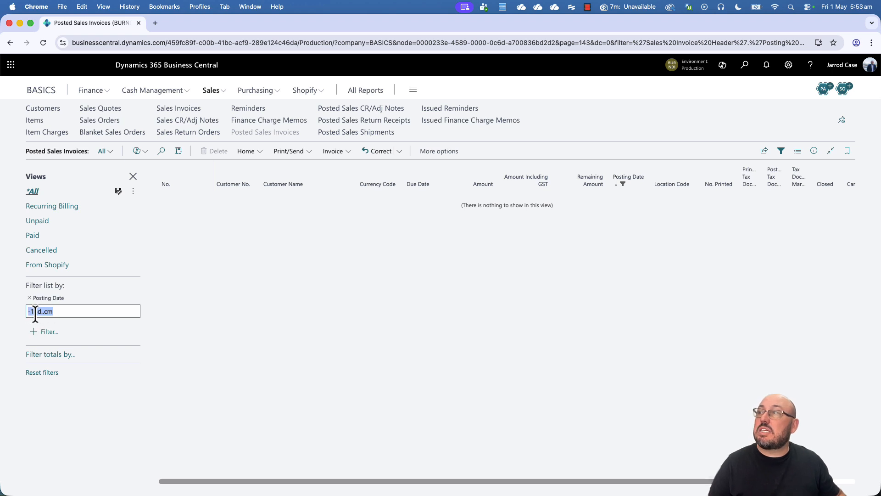
left_click(67, 311)
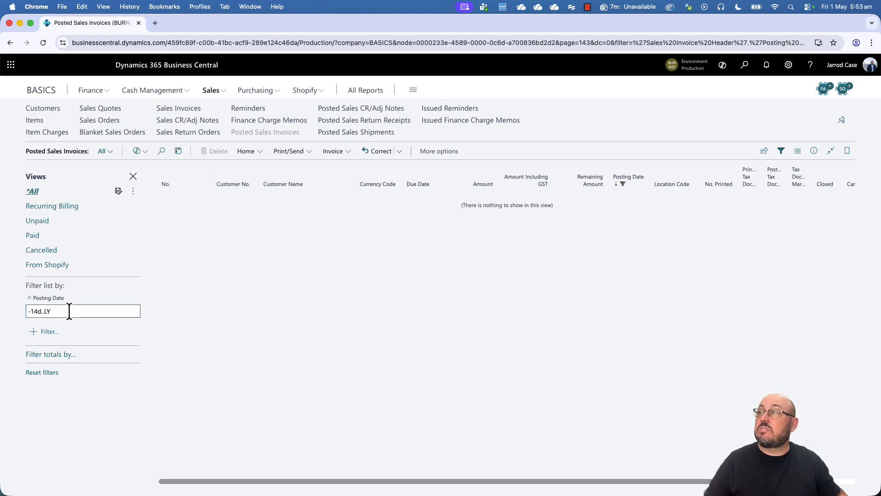
left_click(70, 406)
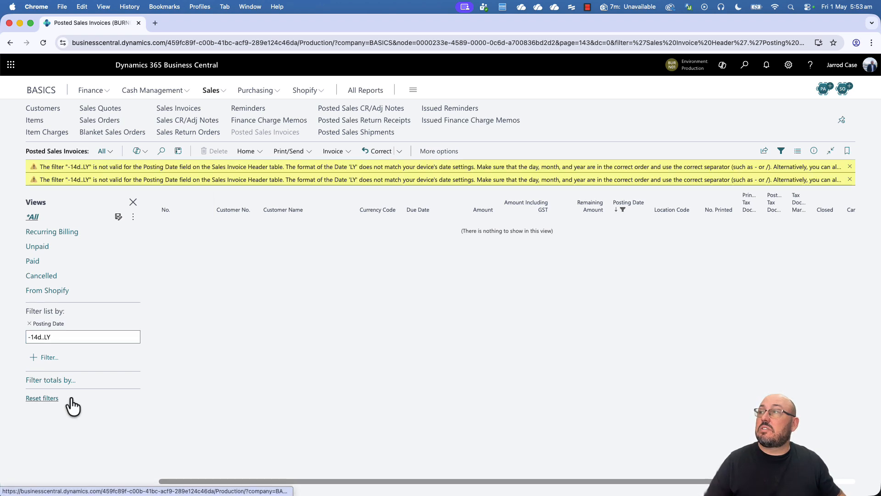
- Set the Posting Date filter to the date formula -14d..Cy and review the stored formula
left_click(57, 336)
left_click(85, 336)
key("BackSpace")
key("BackSpace")
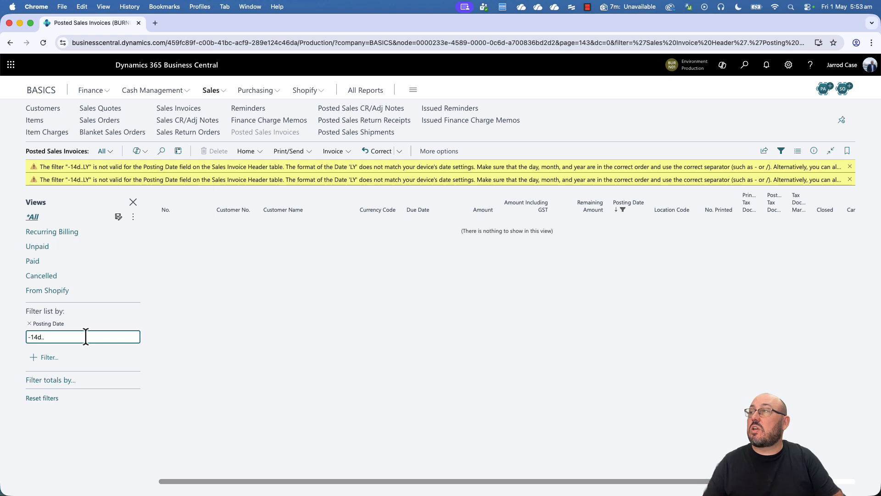
type("Cy")
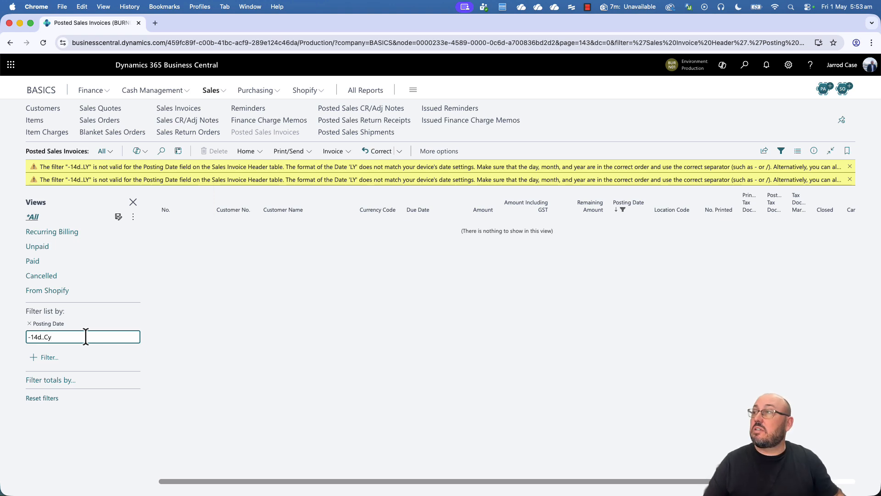
left_click(95, 440)
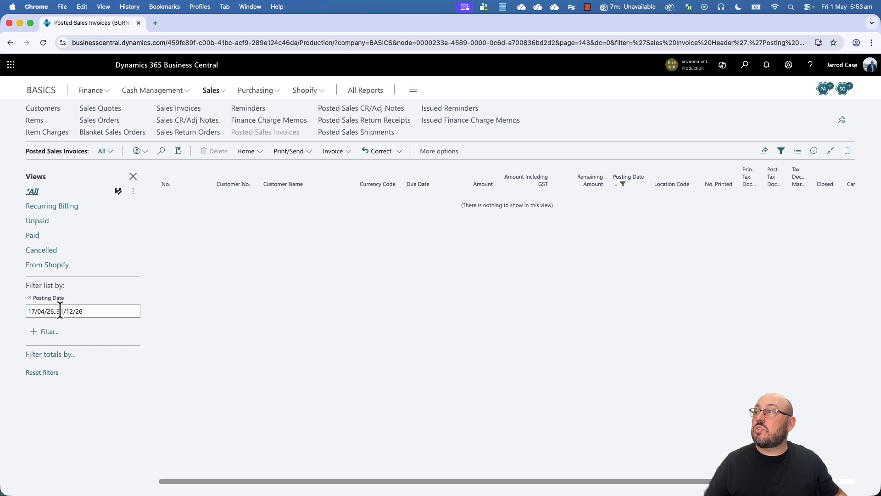
left_click(97, 314)
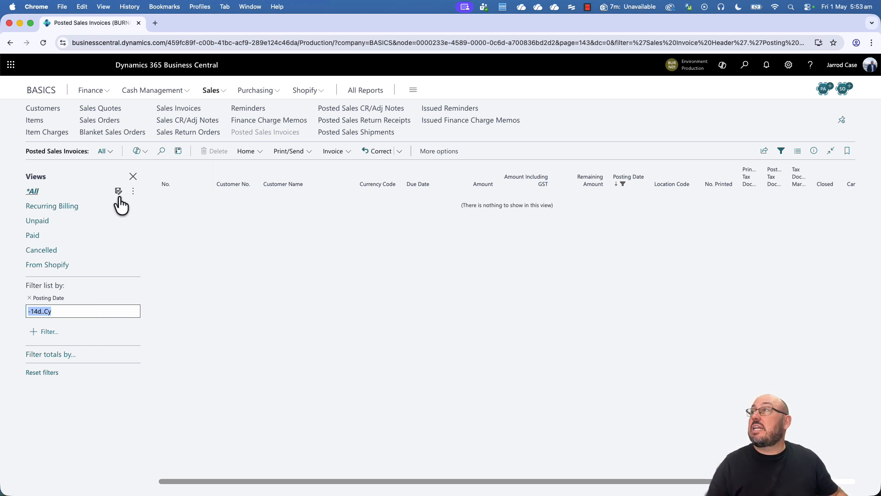
- Open the Items list with its filter pane and remove the saved Commercial Product view
left_click(40, 121)
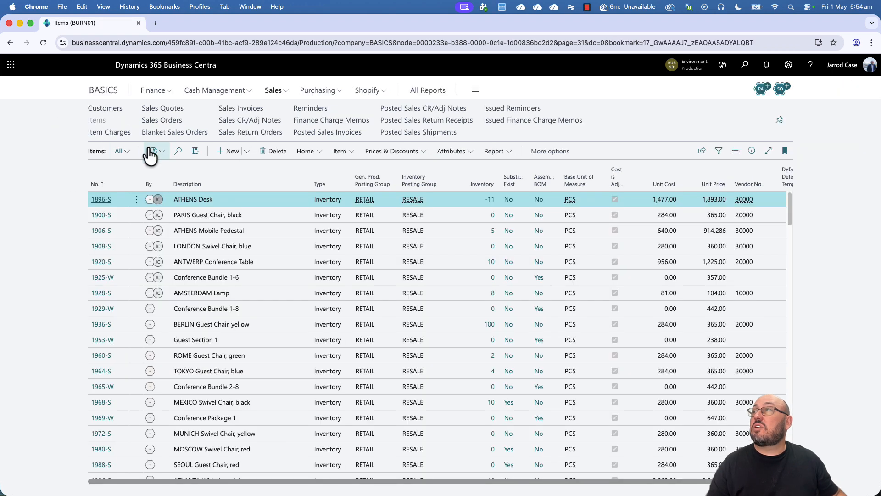
left_click(736, 152)
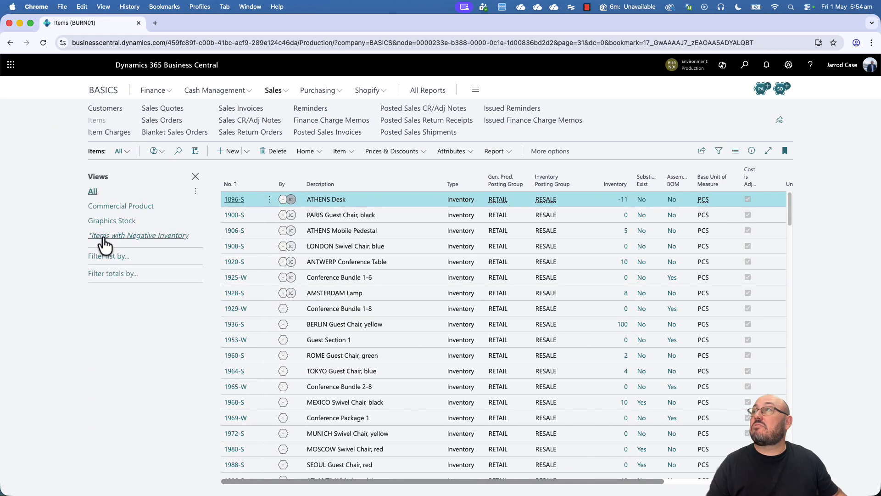
left_click(134, 206)
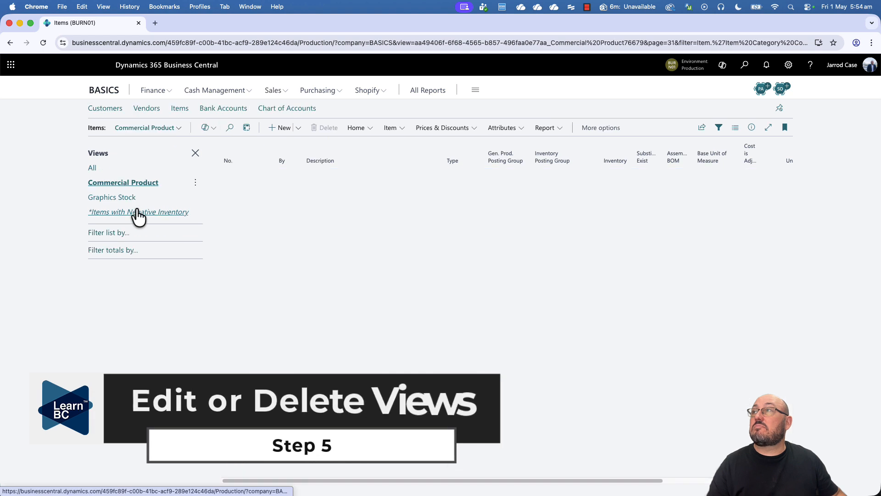
left_click(195, 206)
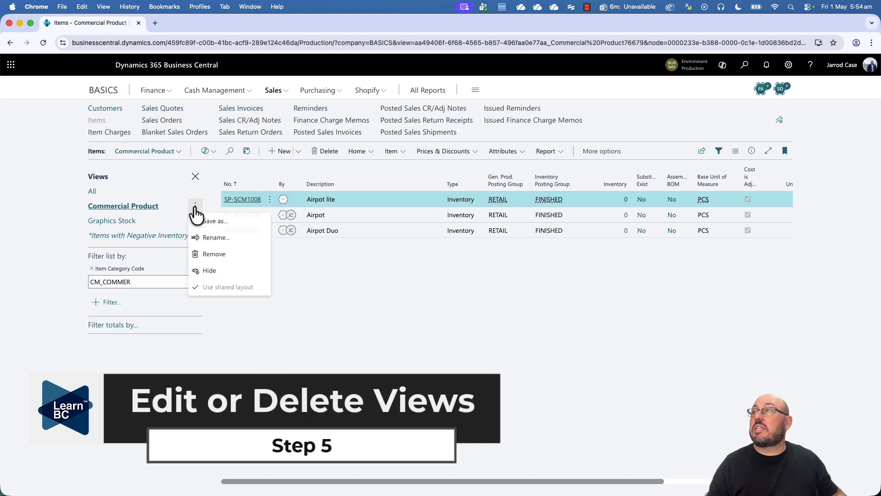
left_click(226, 257)
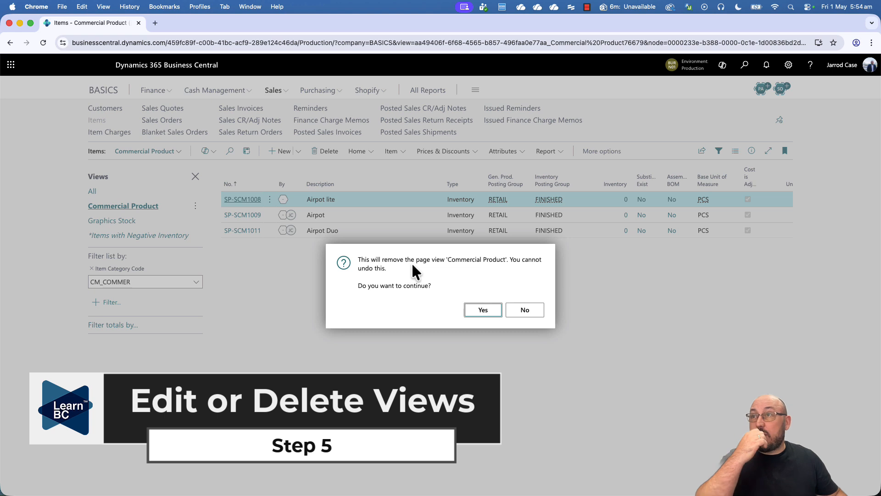
left_click(485, 311)
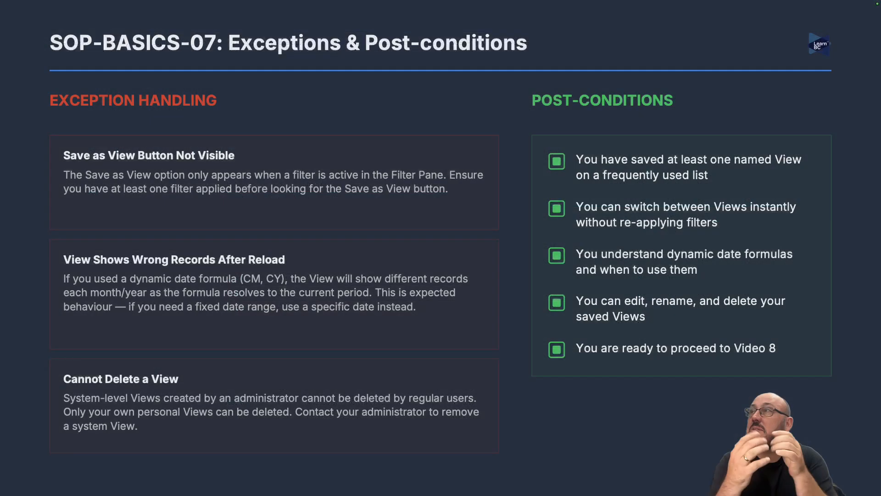